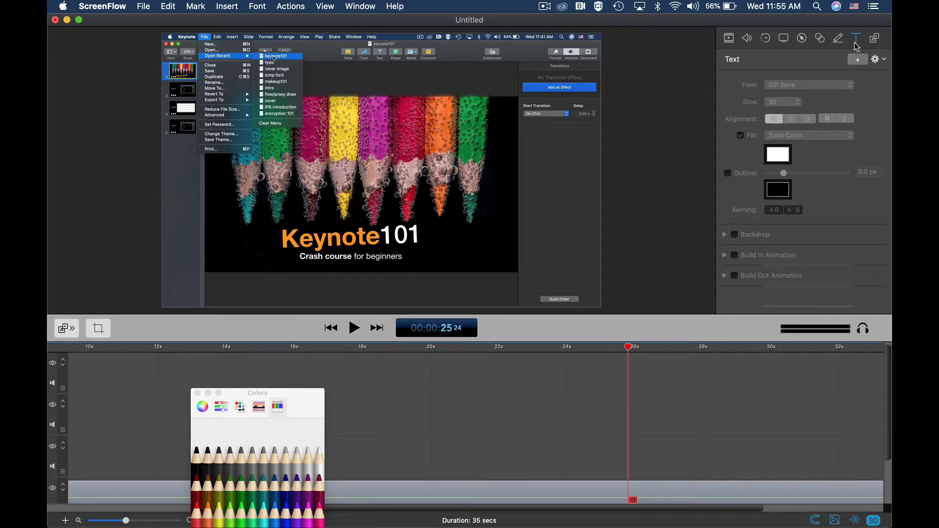
Add a text clip reading "Screenflow presentation" and place it below the "Crash course for beginners" line on the canvas
left_click(856, 60)
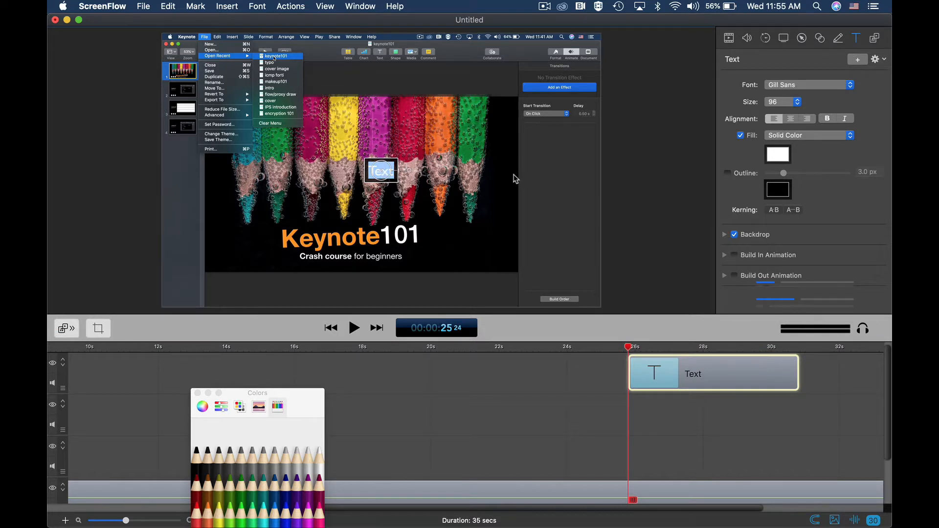
type("Scr")
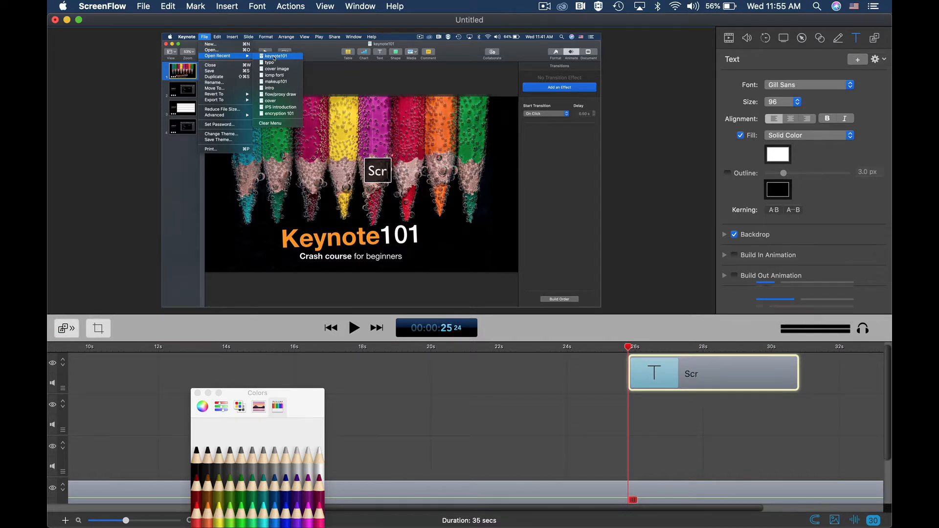
type("eenflow")
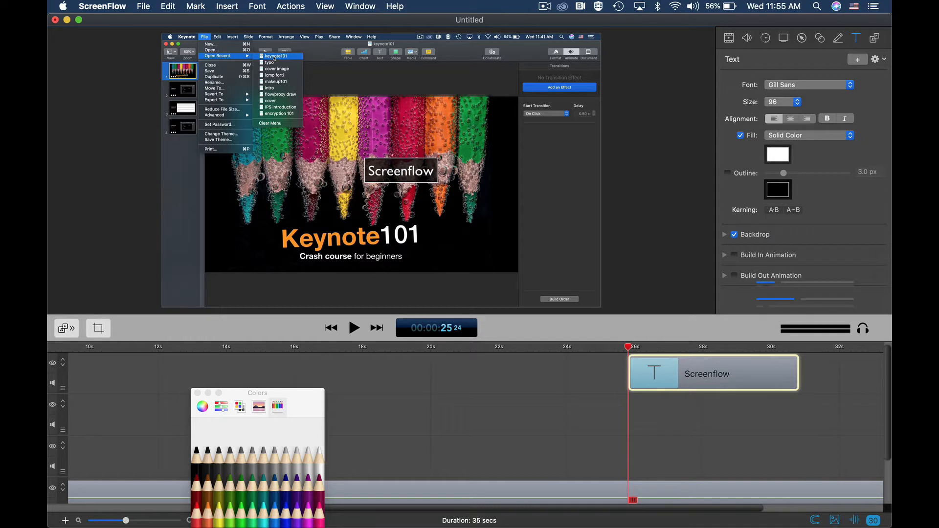
type(" presenta")
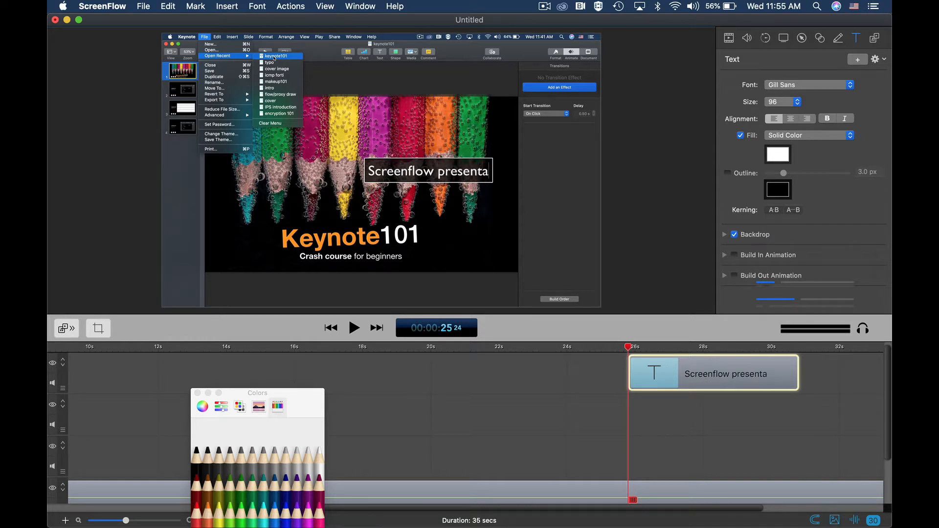
type("tion")
left_click(625, 180)
left_click_drag(463, 178, 394, 282)
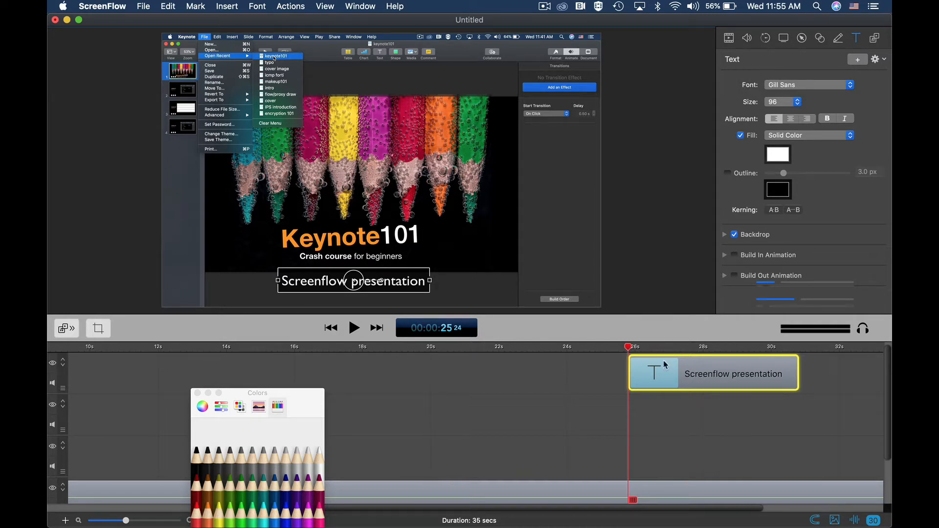
Add a starting transition to the text clip and change its type to Cube
left_click(165, 5)
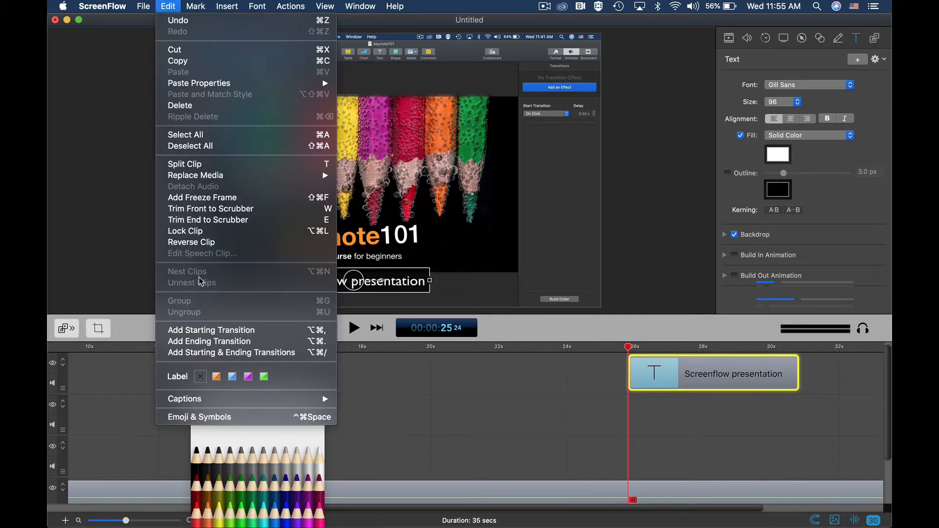
left_click(268, 333)
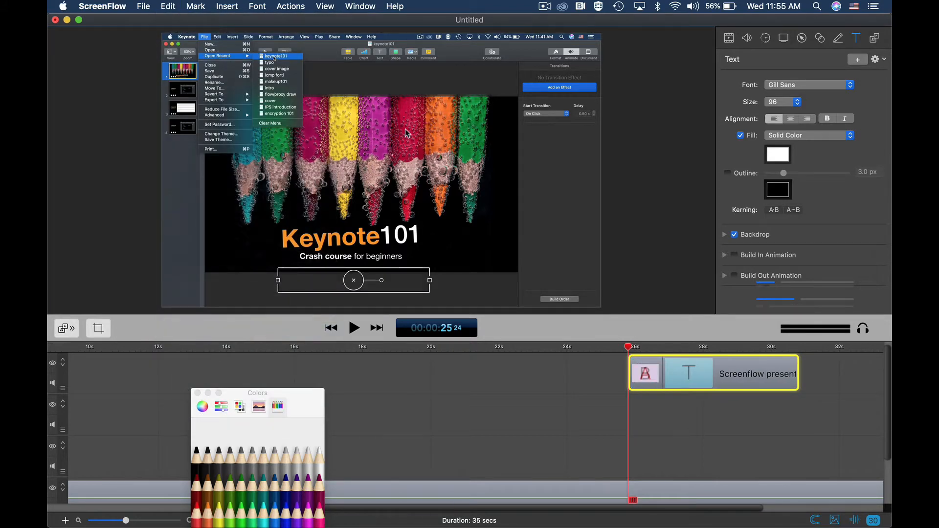
left_click(639, 385)
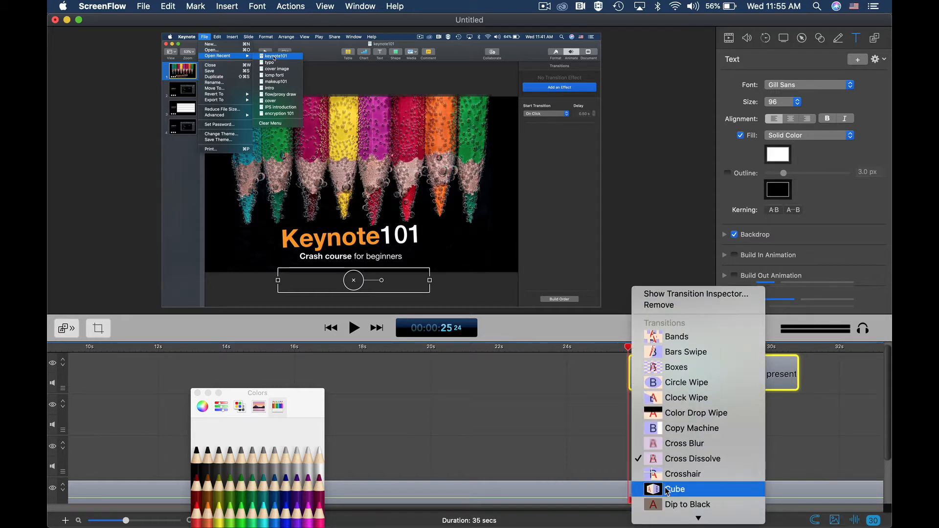
left_click(667, 489)
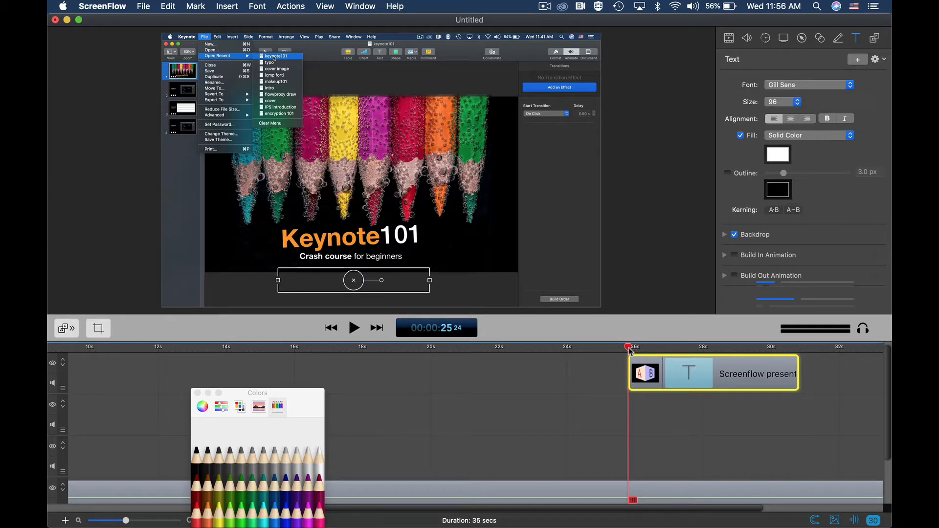
Preview the text transition from about 24 seconds, and move the text clip down to the track directly above the recording
left_click_drag(630, 350, 565, 351)
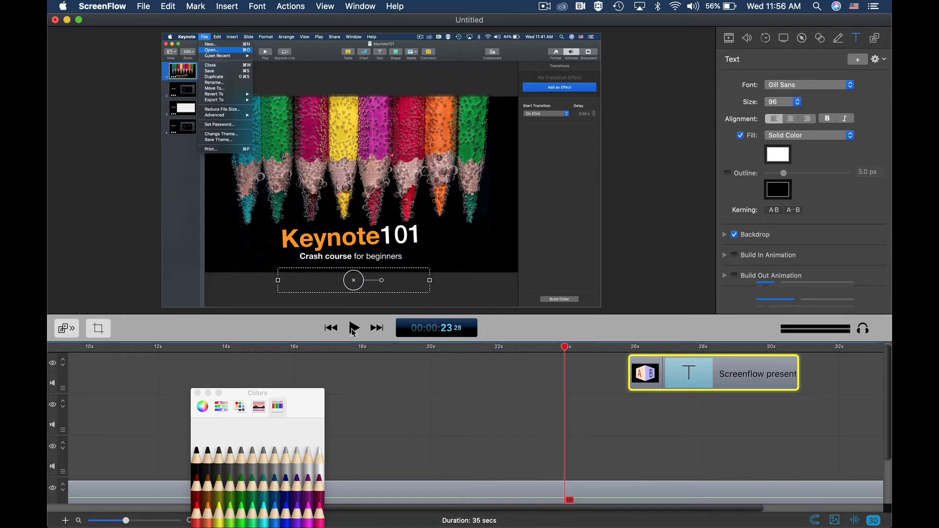
left_click(354, 328)
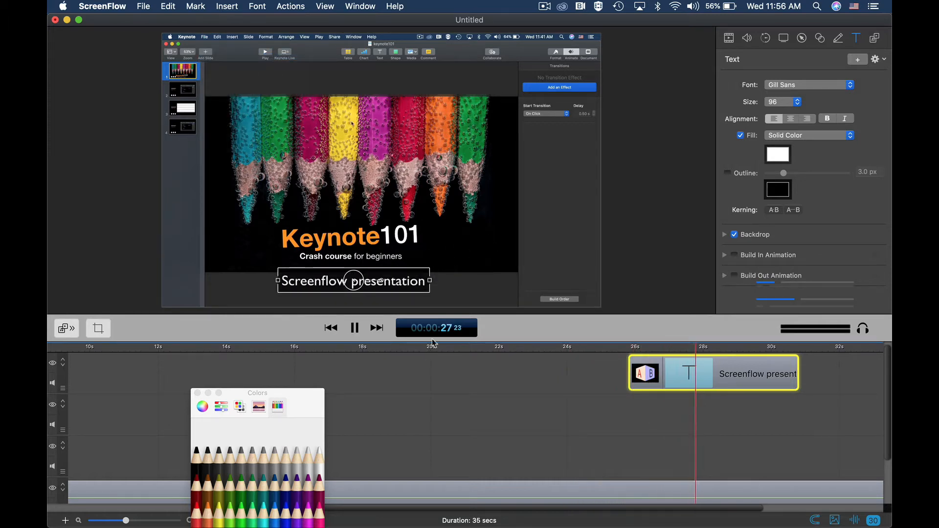
left_click(354, 328)
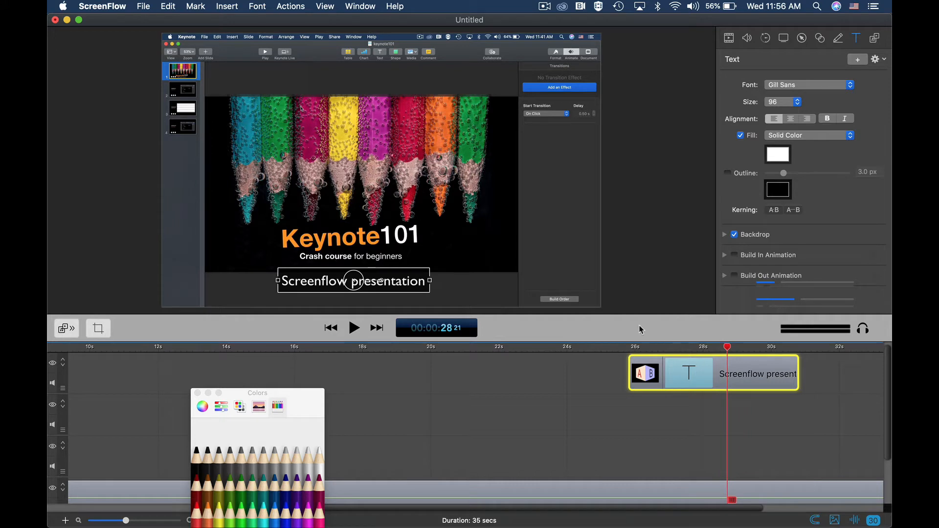
left_click_drag(688, 367, 688, 451)
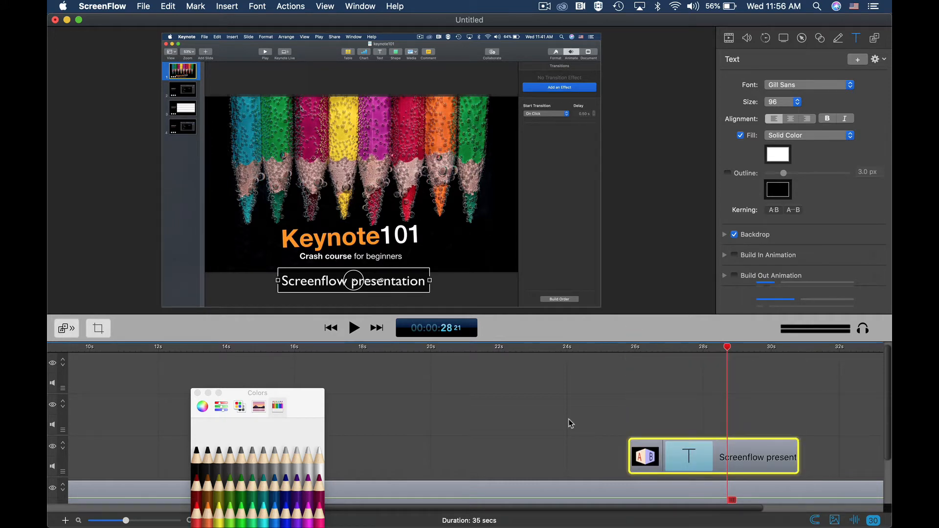
Add a line annotation just above the text's right end, with thickness 81 and the Snow colour
left_click(838, 39)
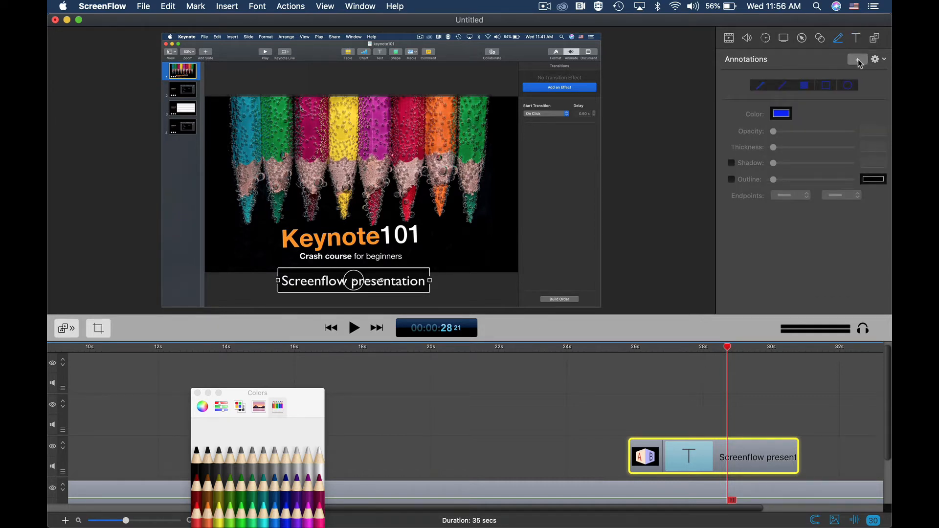
left_click(858, 60)
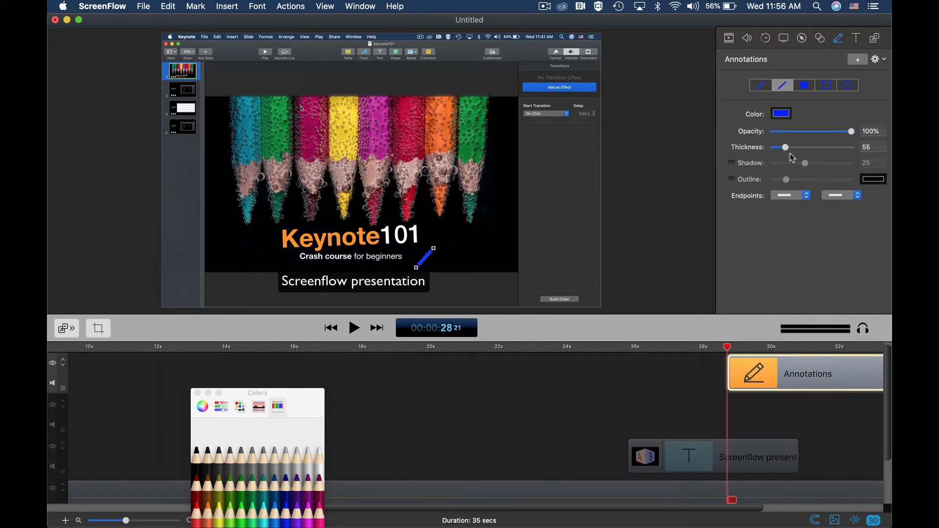
left_click_drag(787, 148, 792, 147)
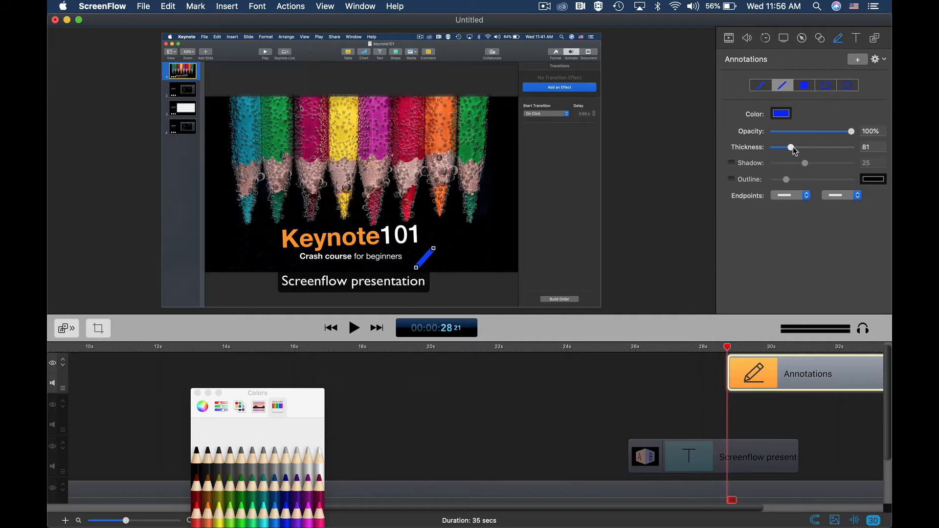
left_click(783, 114)
left_click(319, 462)
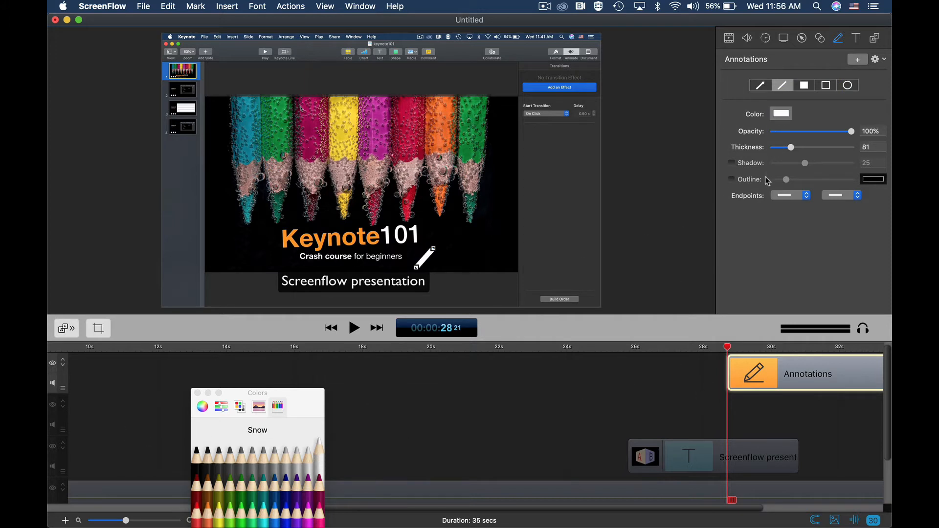
Give the annotation line an arrowhead at its first endpoint and shift the arrow slightly toward the "Screenflow presentation" text
left_click(779, 196)
left_click(780, 210)
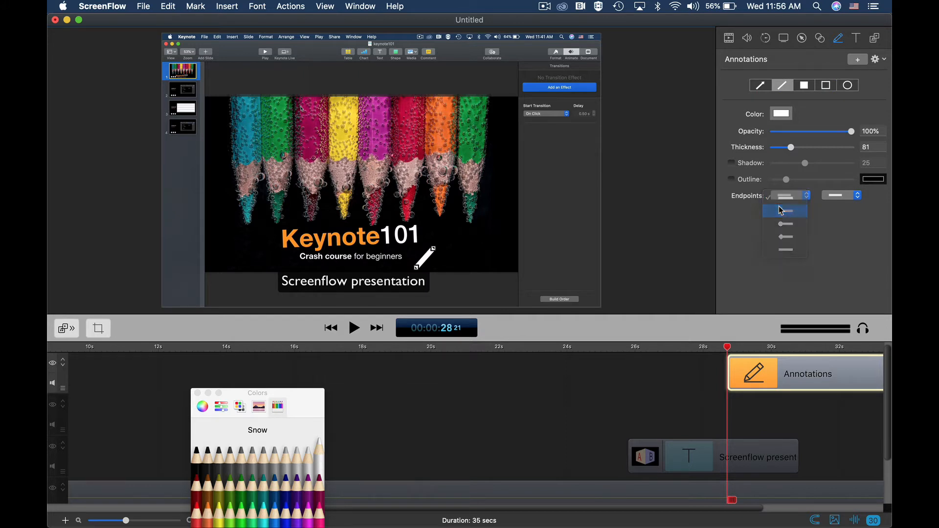
left_click_drag(431, 258, 433, 261)
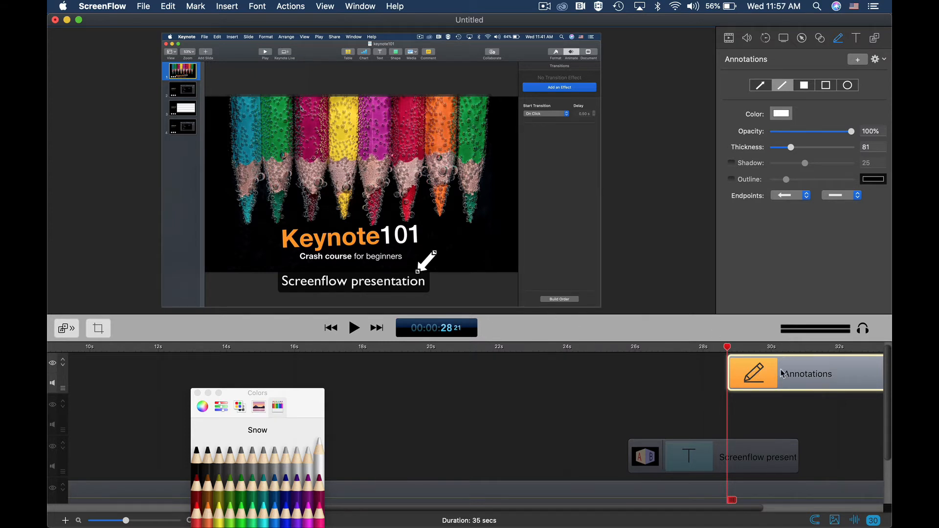
Align the annotation clip's start with the text clip and add a Cross Dissolve starting transition to it
mouse_move(809, 371)
left_mouse_down()
mouse_move(709, 366)
mouse_move(725, 350)
mouse_move(626, 366)
mouse_move(670, 367)
mouse_move(636, 367)
left_mouse_up()
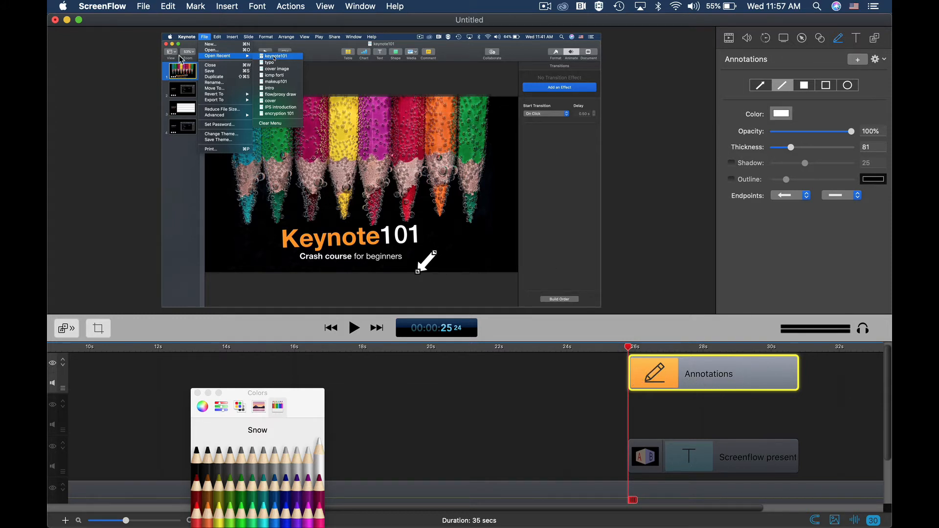
left_click(169, 6)
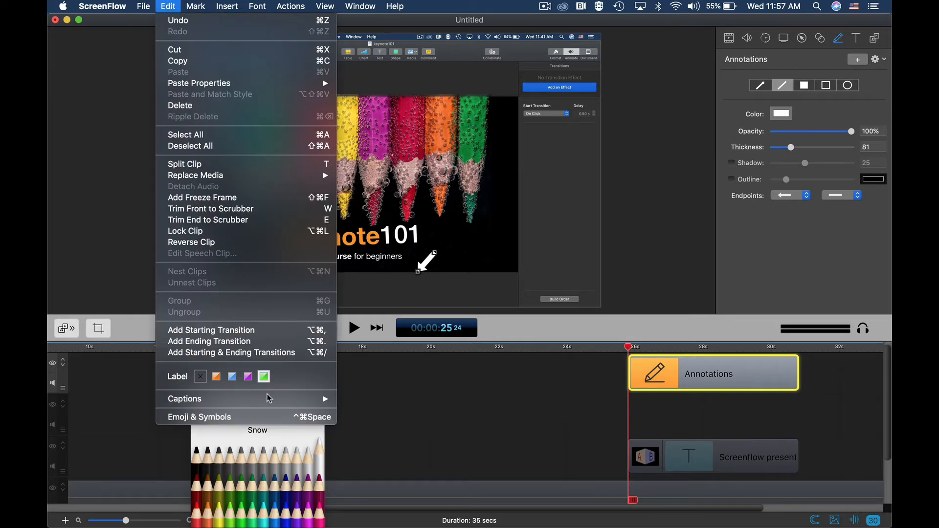
left_click(248, 334)
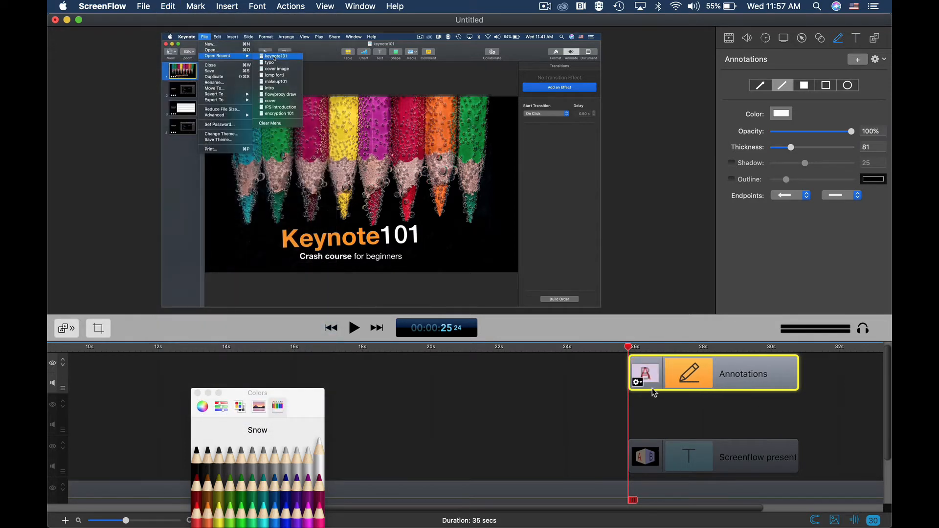
left_click(639, 383)
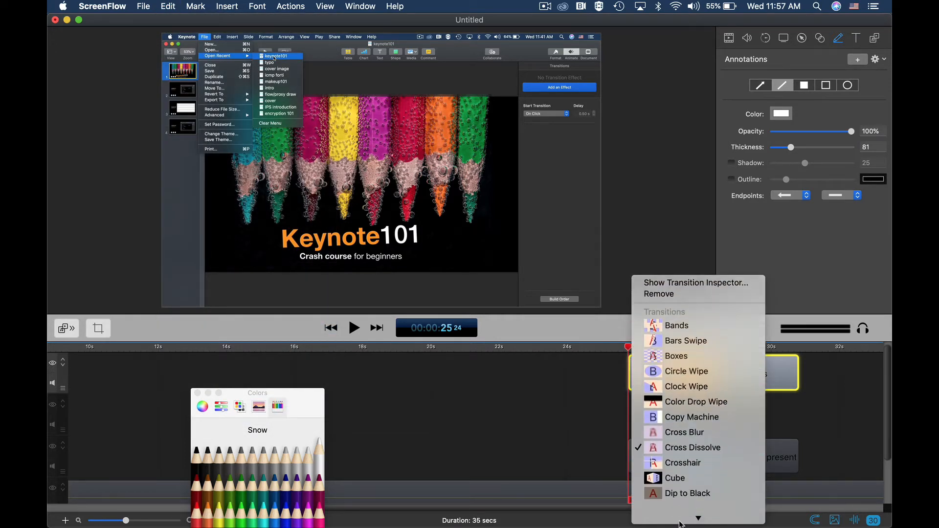
left_click(691, 436)
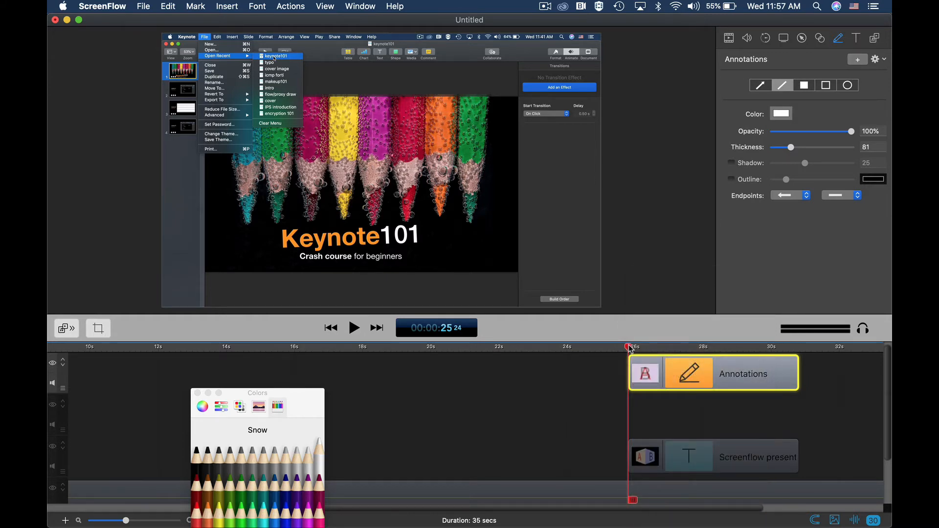
Play back the text and arrow transitions together from about 25 seconds
left_click(644, 300)
left_click_drag(630, 352, 605, 349)
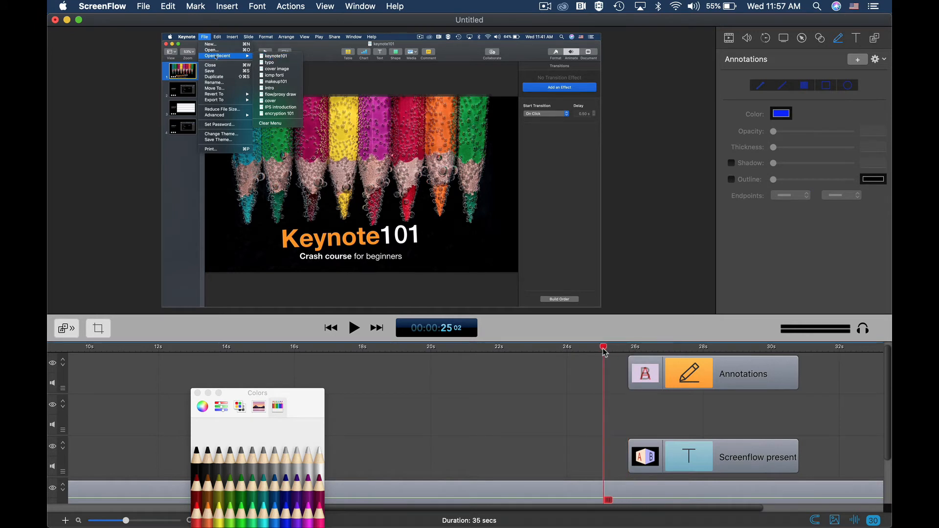
left_click(354, 332)
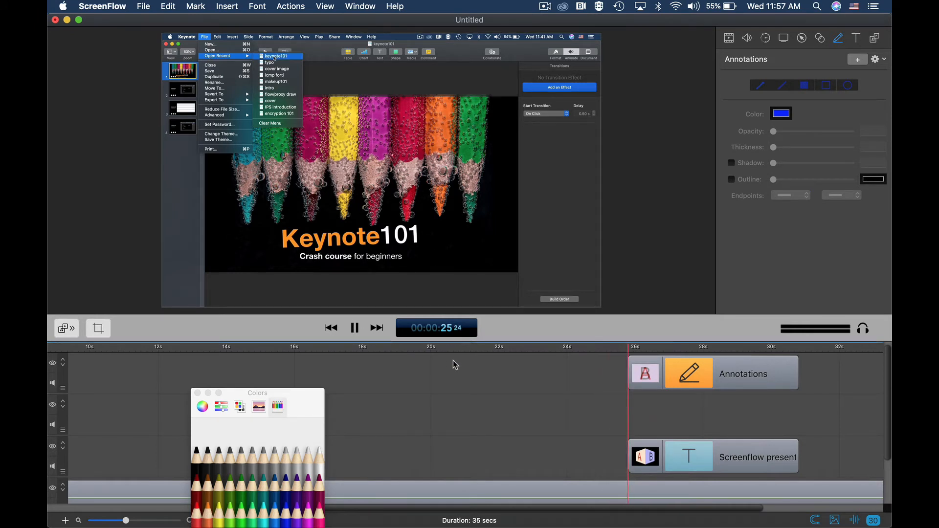
key("space")
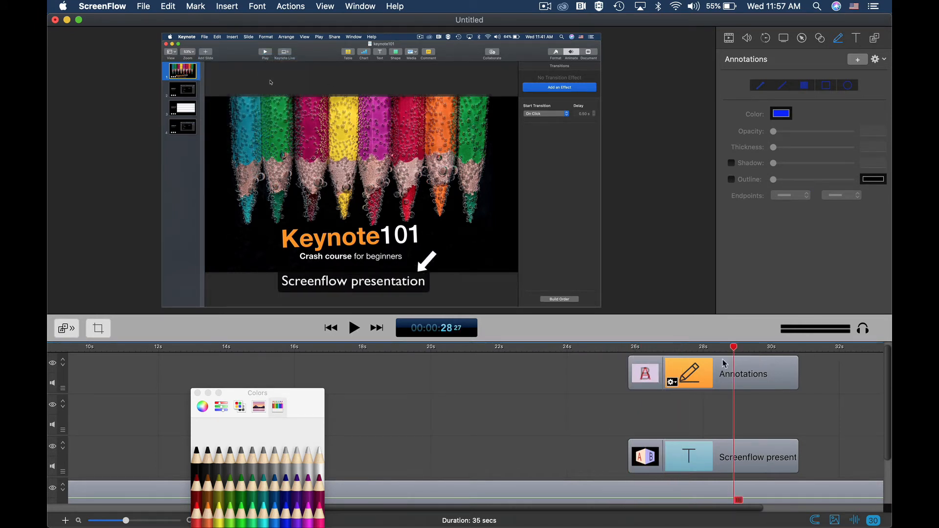
Shift the annotation clip later so it starts about one second after the text clip
left_click_drag(681, 372, 692, 373)
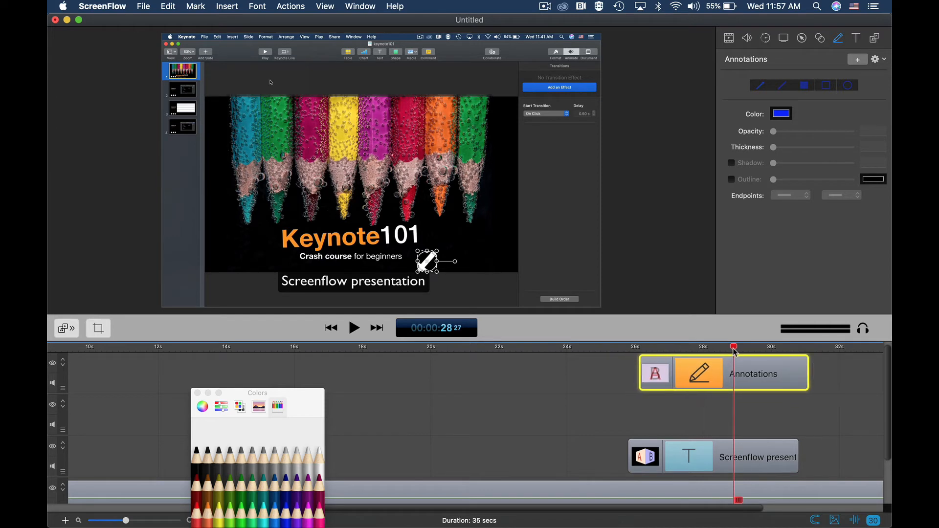
left_click_drag(734, 352, 629, 362)
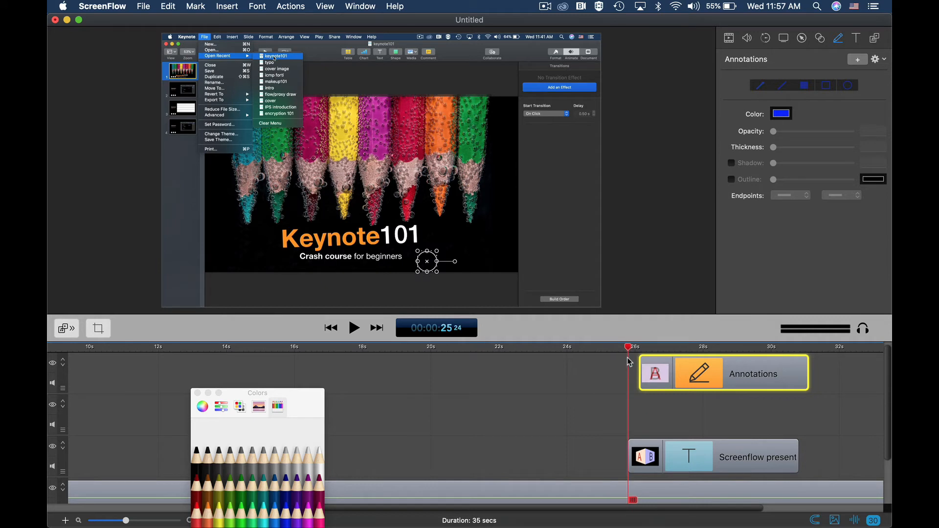
left_click_drag(697, 376, 717, 376)
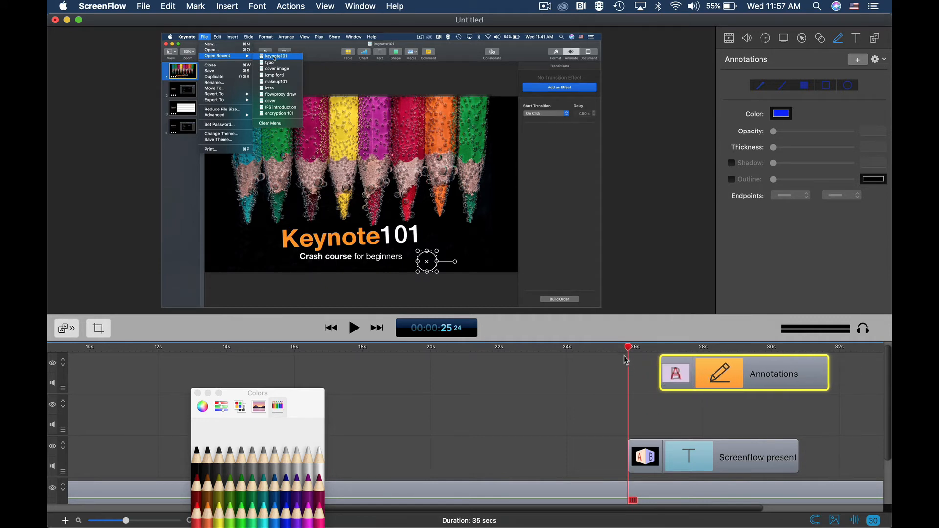
Play back the staggered text and arrow clips from just before 24 seconds to about 31 seconds
left_click_drag(631, 352, 563, 351)
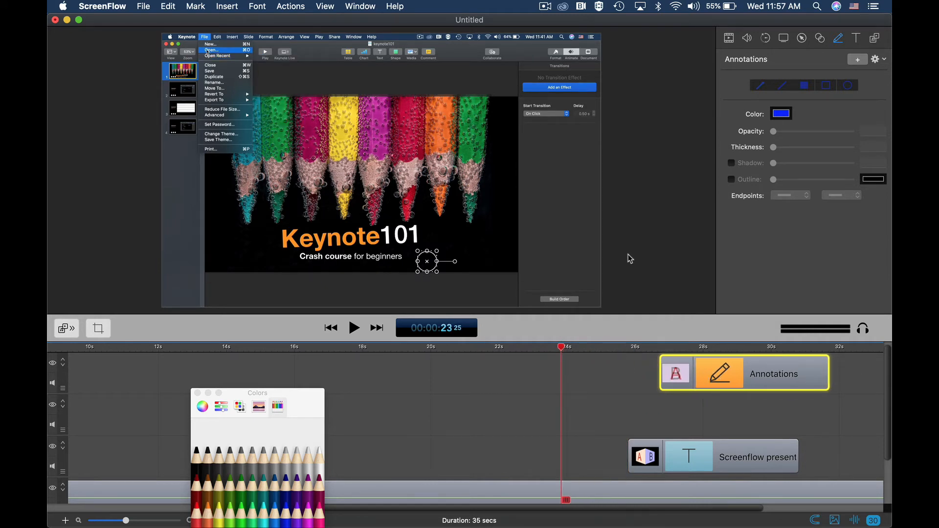
left_click(631, 259)
left_click(356, 328)
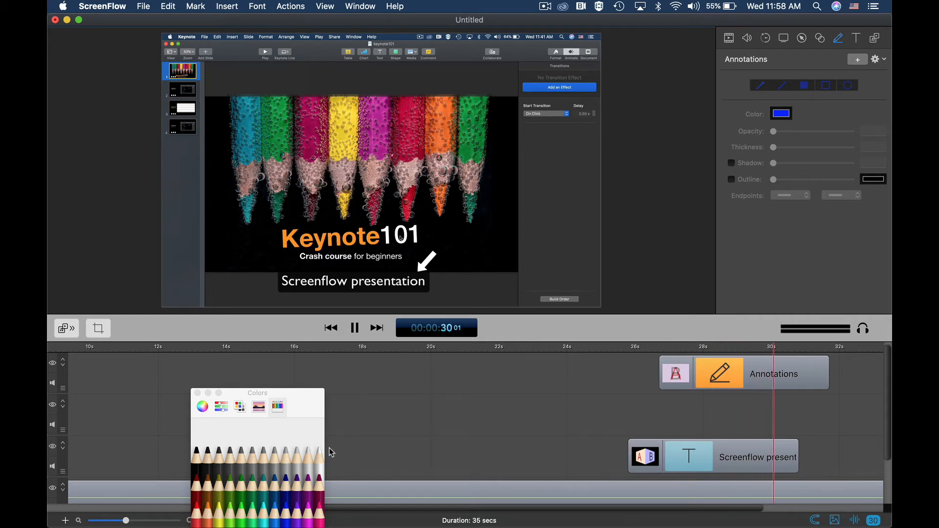
left_click(354, 328)
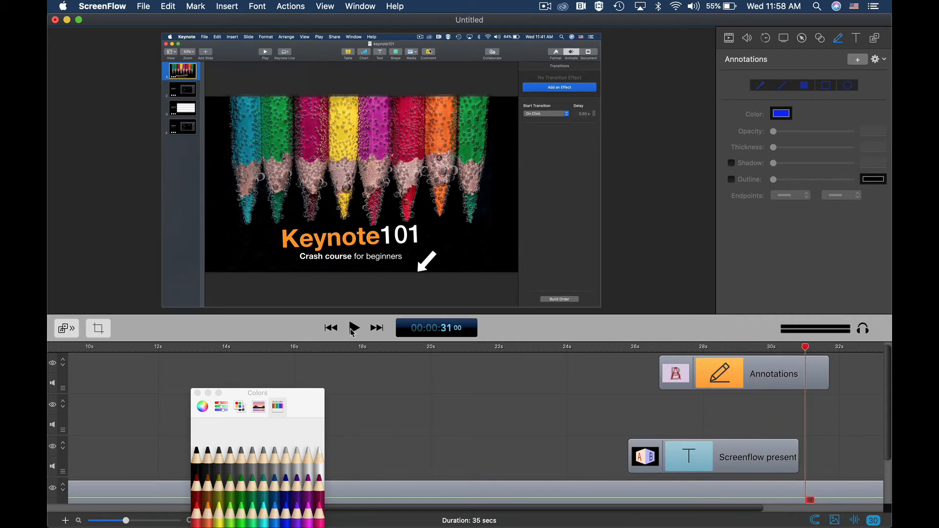
Show the Callout settings and enlarge the timeline area so the lower recording tracks are in view
left_click(820, 38)
left_click(803, 39)
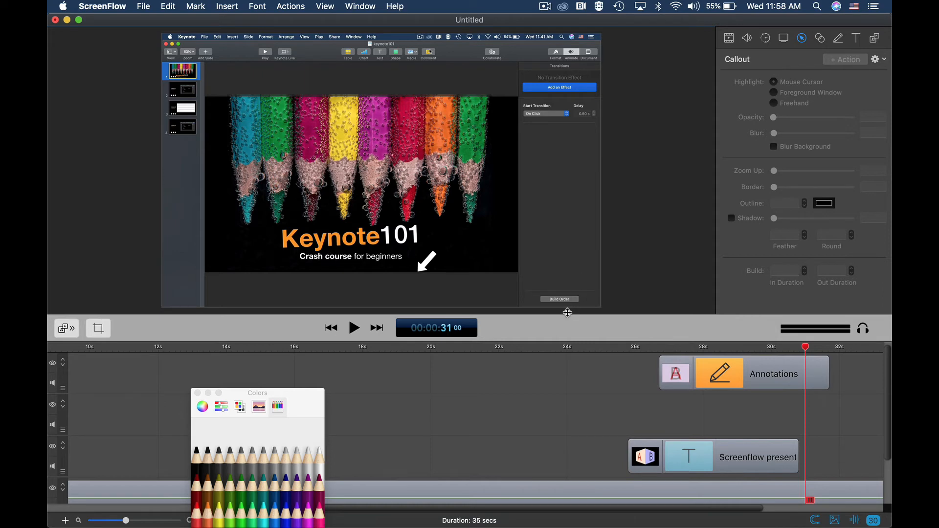
left_click_drag(567, 315, 542, 212)
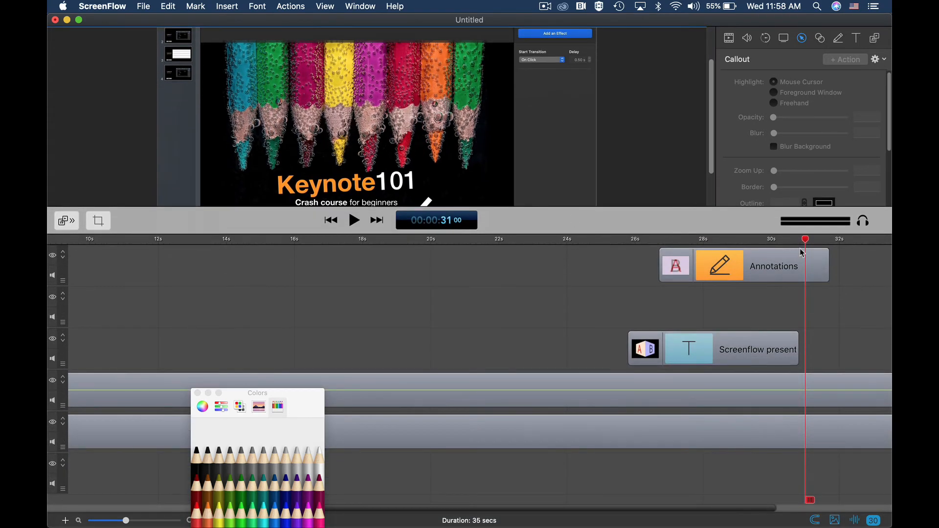
Add a callout action to the lower screen recording clip at about 13 seconds 21 frames
left_click_drag(806, 243, 218, 270)
left_click_drag(285, 394, 413, 499)
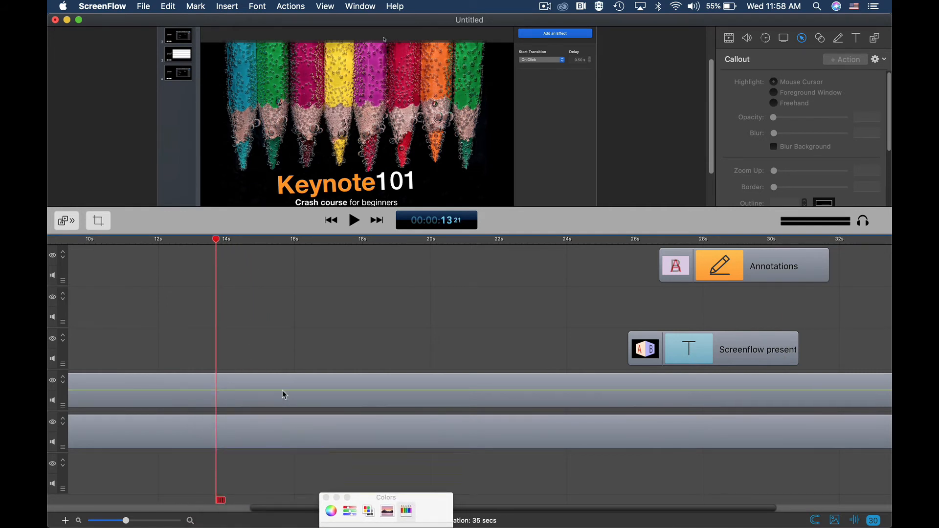
left_click(256, 427)
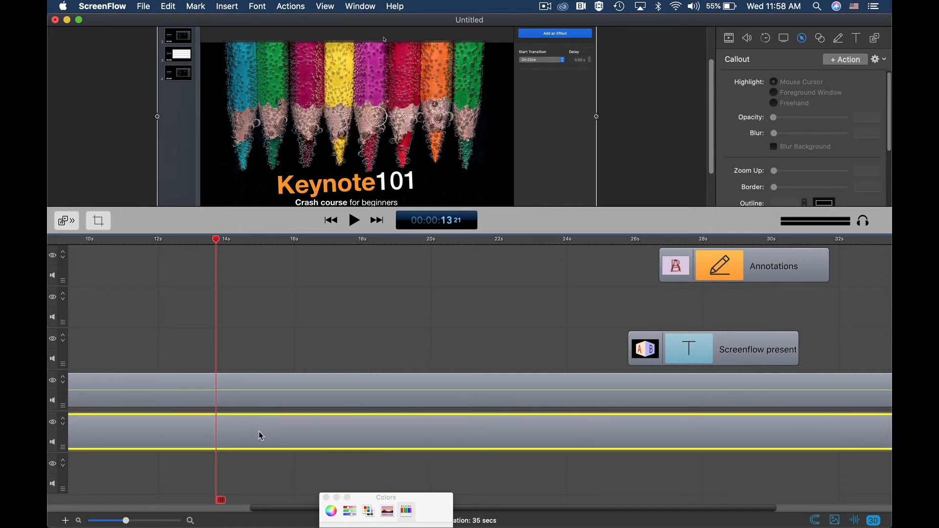
left_click(854, 61)
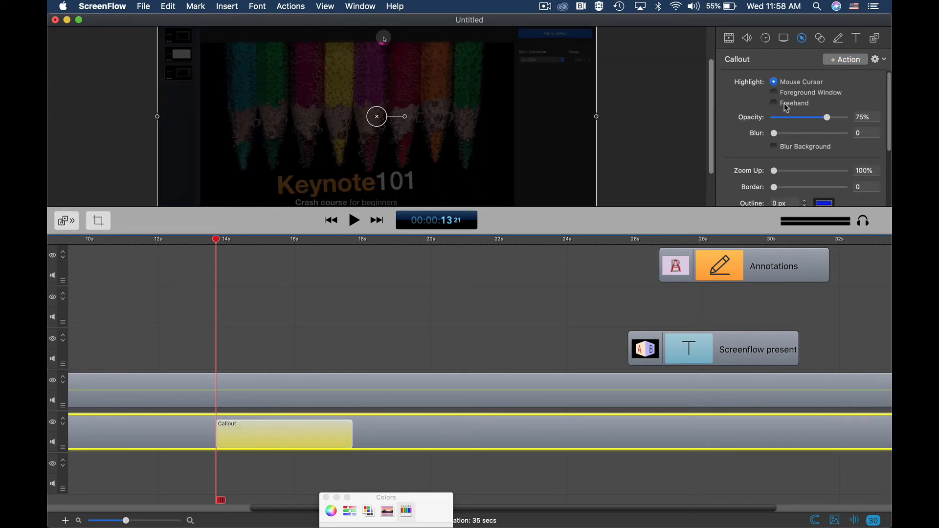
Switch the callout to a freehand highlight and draw a rectangular area around the Keynote101 title and its subtitle
left_click(774, 103)
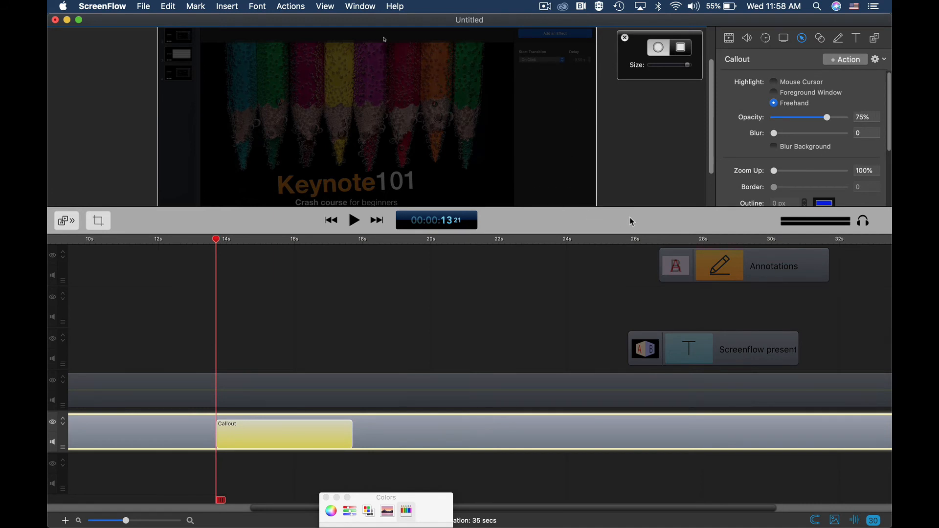
left_click_drag(628, 206, 615, 322)
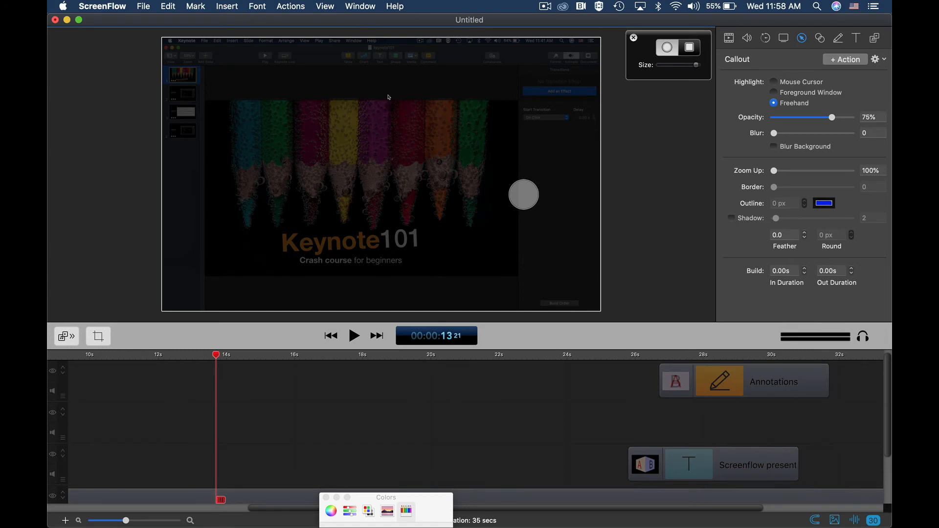
left_click(689, 52)
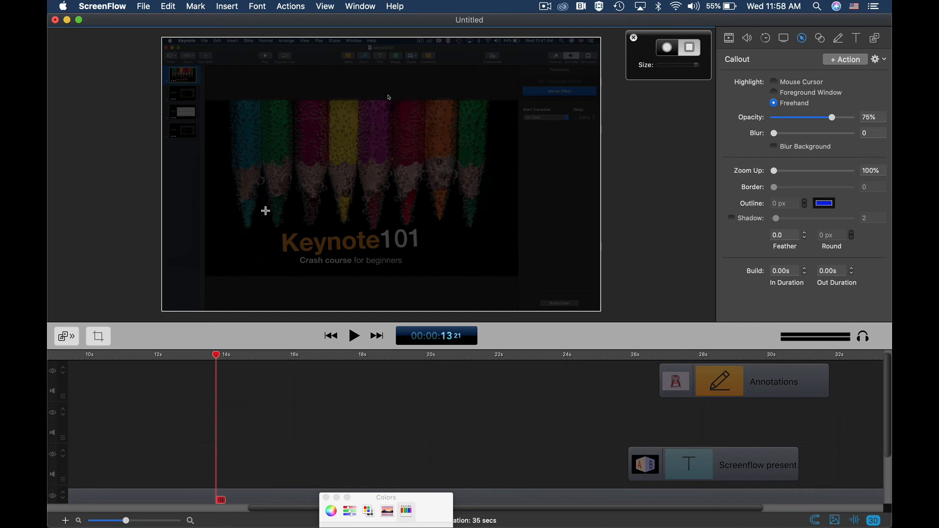
mouse_move(265, 210)
left_mouse_down()
mouse_move(318, 251)
mouse_move(462, 277)
mouse_move(442, 279)
left_mouse_up()
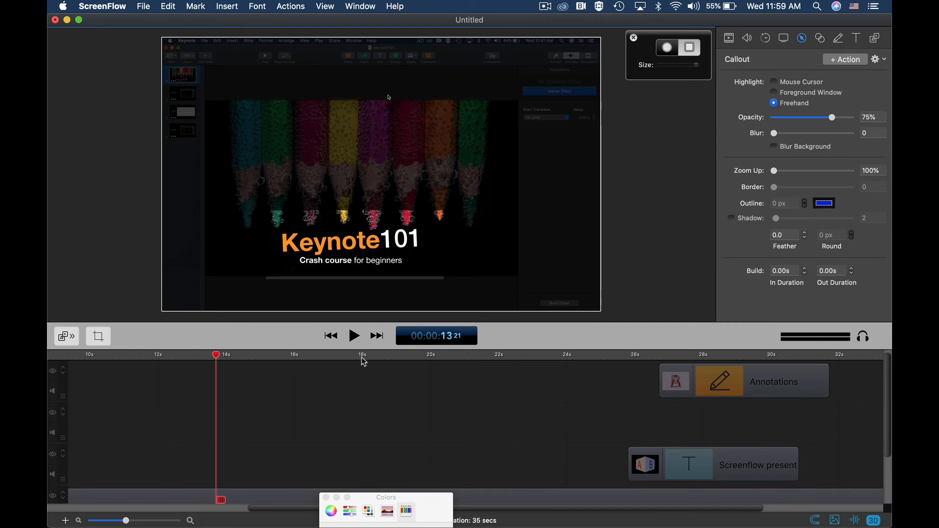
left_click(662, 157)
Play back the callout from about 12 seconds 18 frames until just past 19 seconds
left_click_drag(305, 323, 244, 203)
left_click_drag(217, 239, 180, 244)
left_click_drag(250, 204, 251, 262)
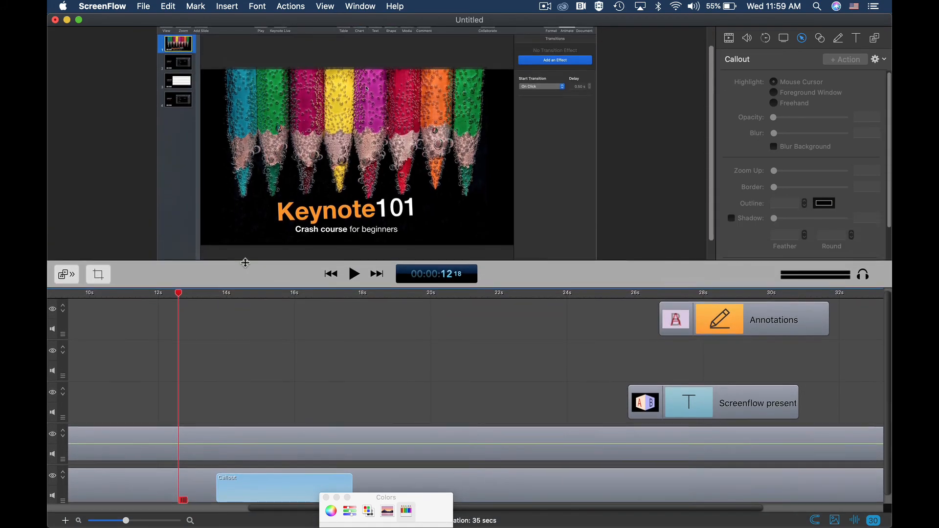
left_click(354, 277)
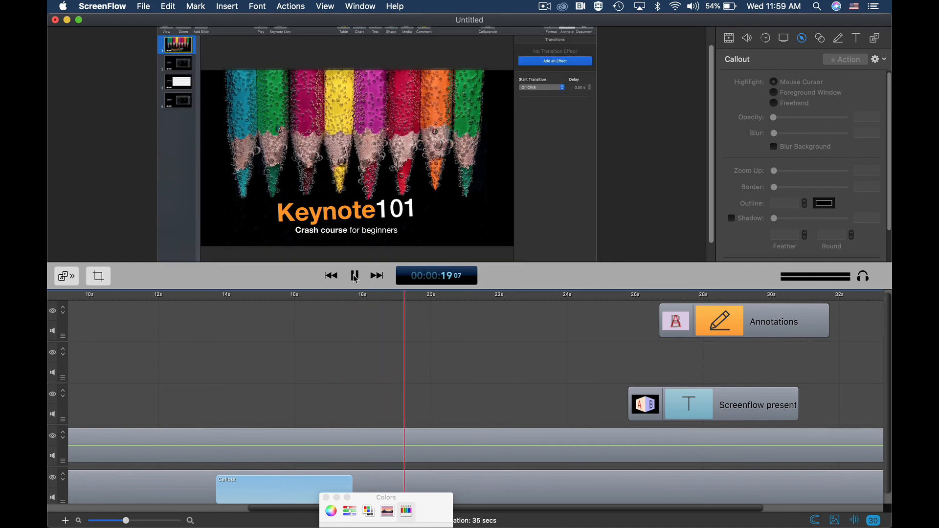
left_click(354, 276)
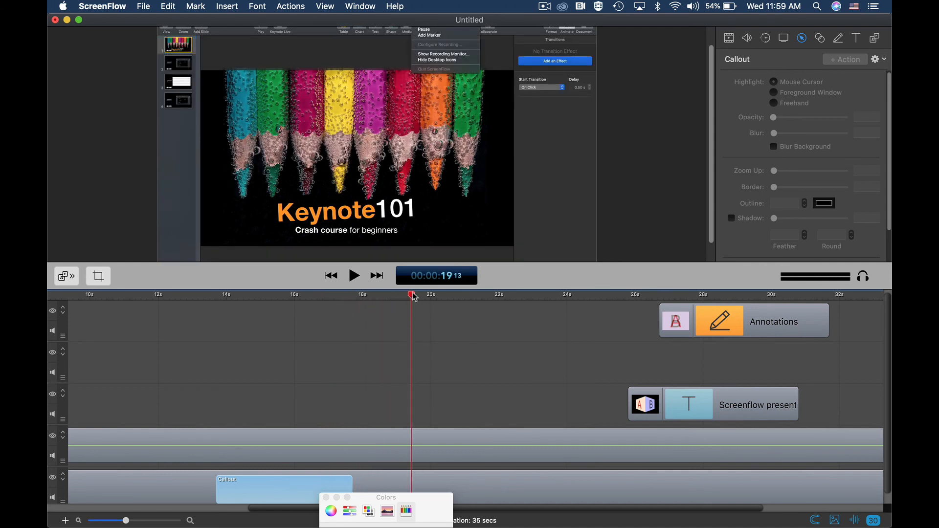
With the playhead inside the callout at about 16 seconds, set its opacity to 57% and its zoom up to 146%
mouse_move(414, 296)
left_mouse_down()
mouse_move(308, 313)
mouse_move(294, 304)
left_mouse_up()
left_click(256, 491)
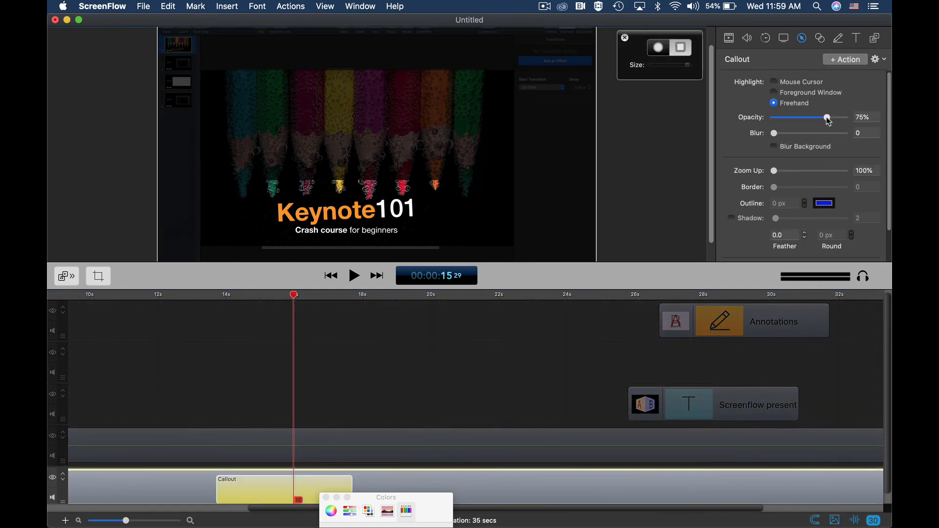
left_click_drag(827, 118, 777, 136)
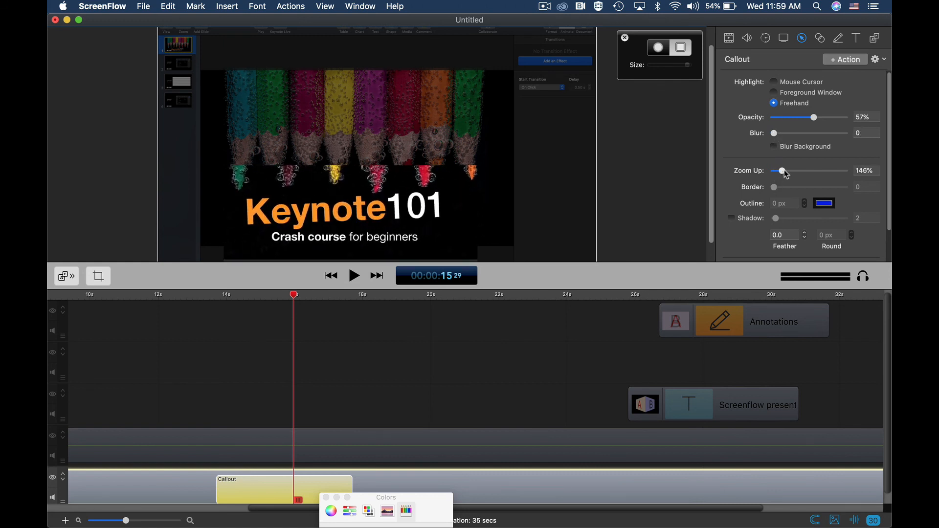